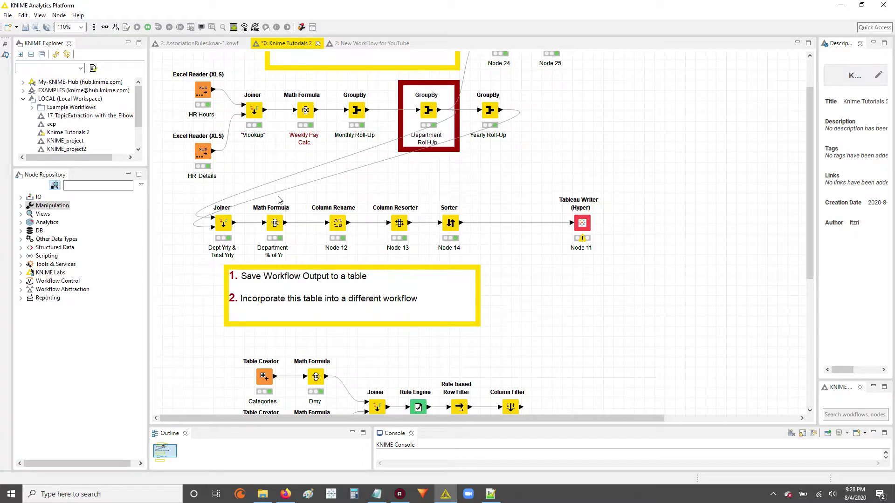
Step: Select and deselect the Sorter and Tableau Writer (Hyper) nodes in the second row
left_click_drag(212, 178, 490, 268)
left_click(495, 244)
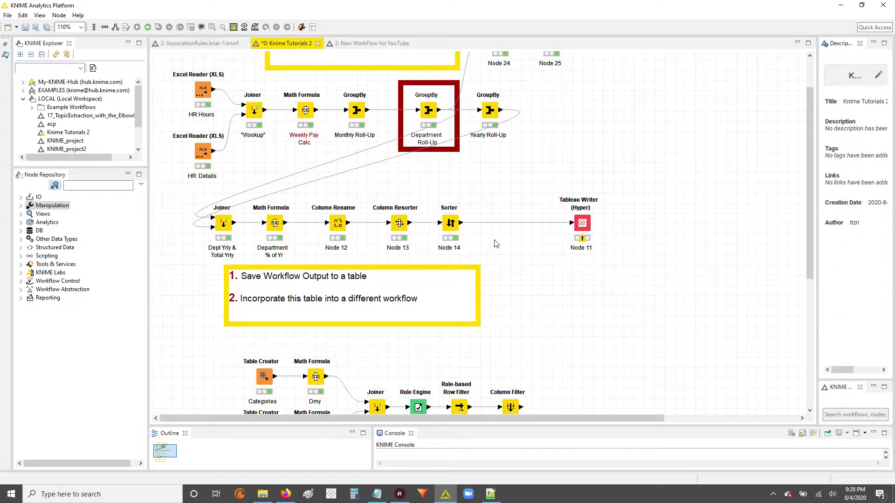
left_click(449, 223)
right_click(450, 223)
left_click(609, 216)
left_click(581, 226)
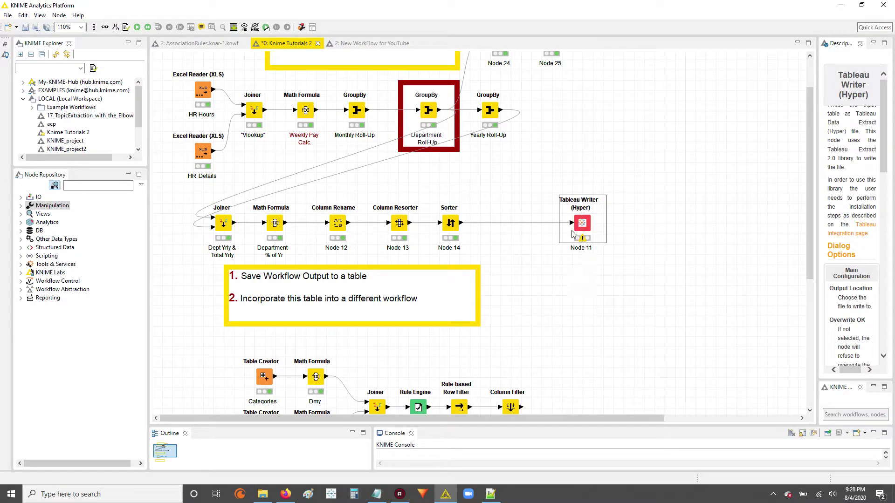
left_click_drag(547, 189, 653, 274)
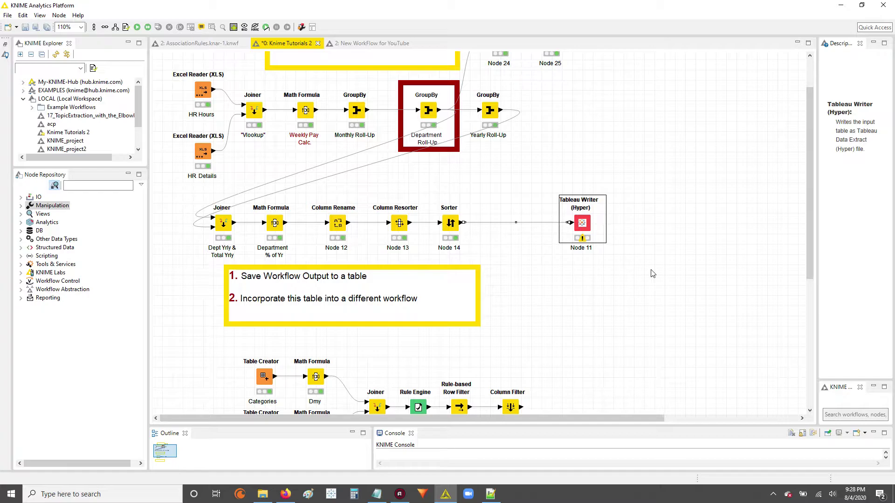
left_click(587, 285)
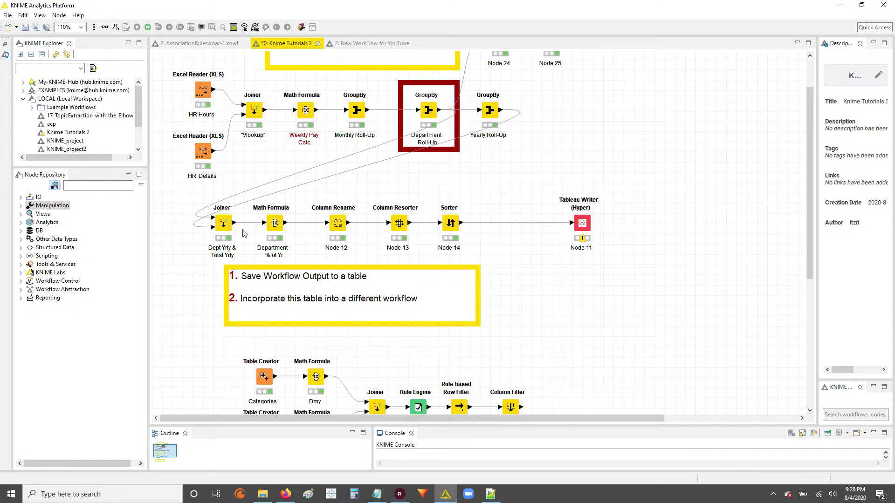
Step: Place a Table Writer node above the Sorter and connect the Sorter's output to it
left_click(94, 186)
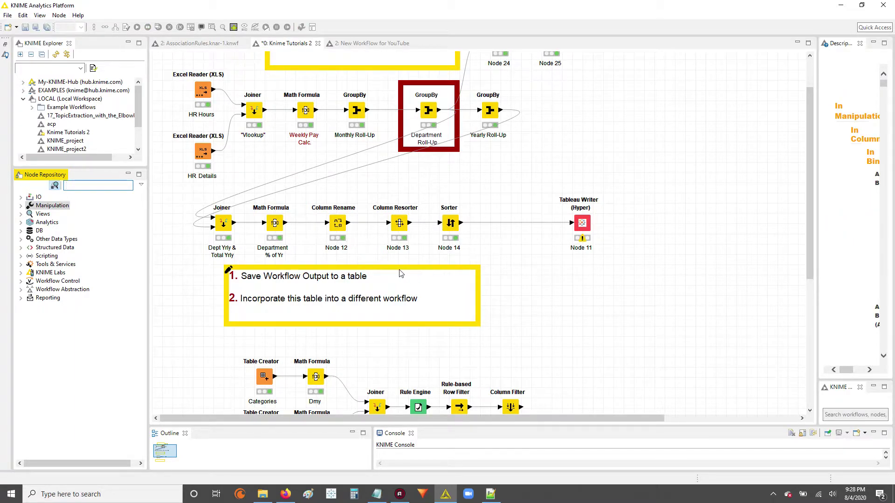
type("t")
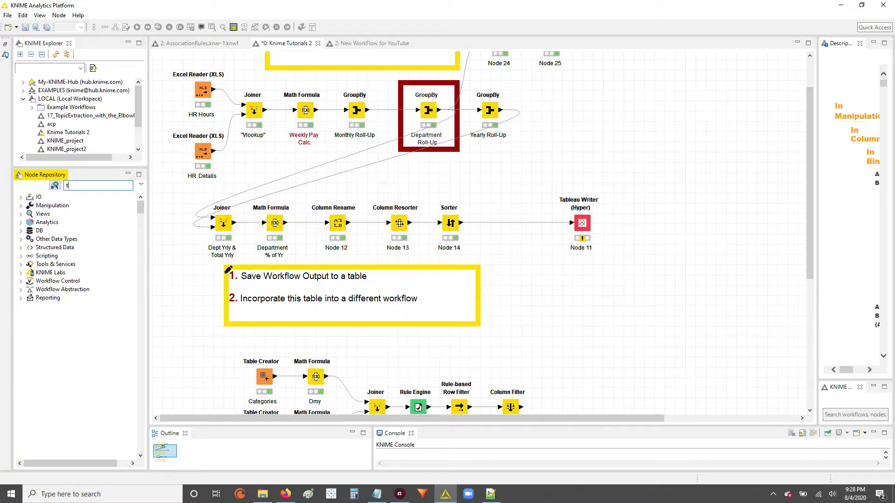
type("able wri")
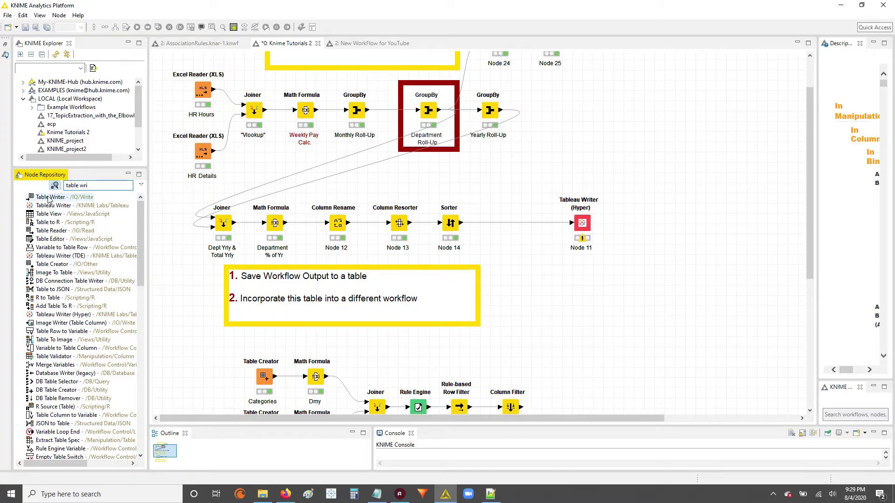
left_click_drag(50, 199, 495, 181)
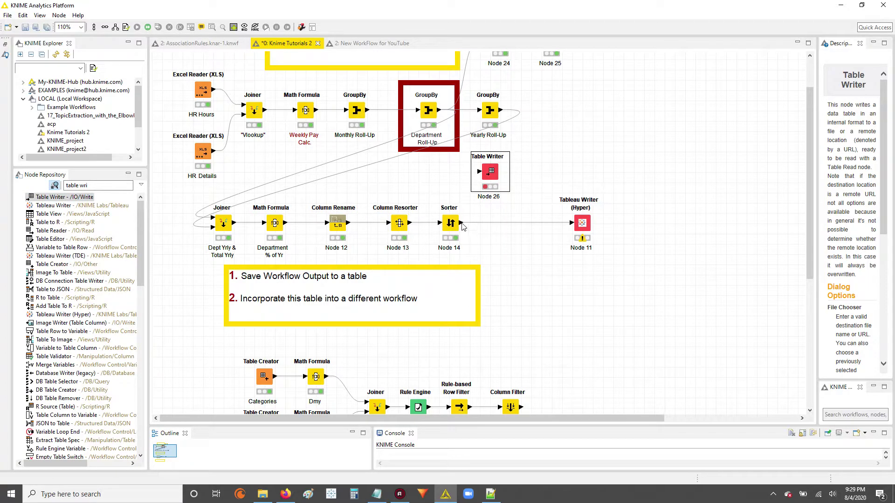
left_click_drag(462, 224, 503, 174)
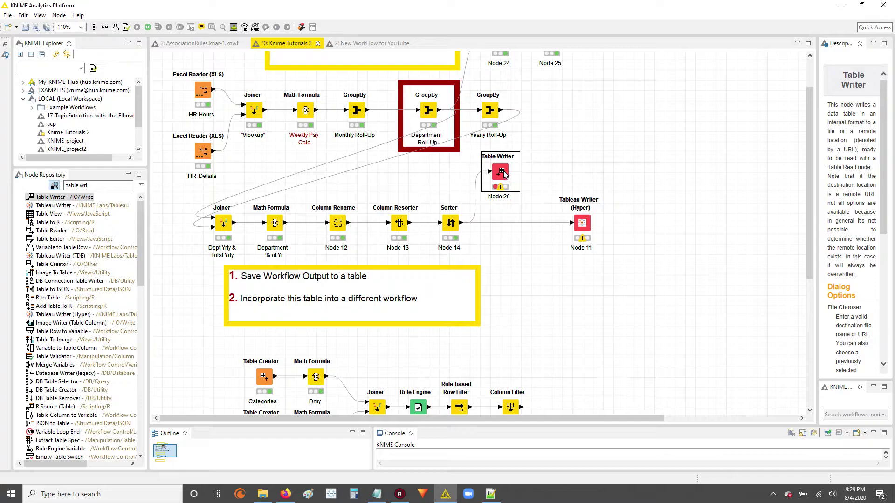
Step: Set the Table Writer's output file to Output example.table in the Knime folder, then apply and close
double_click(502, 172)
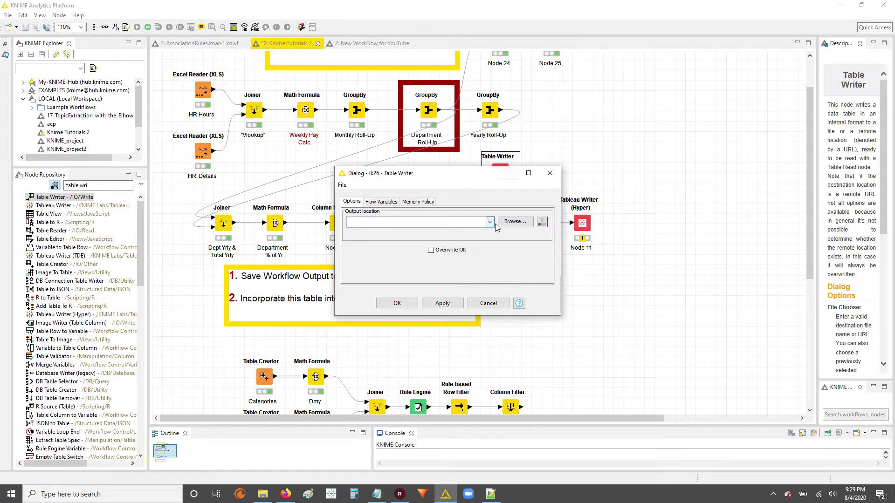
left_click(516, 222)
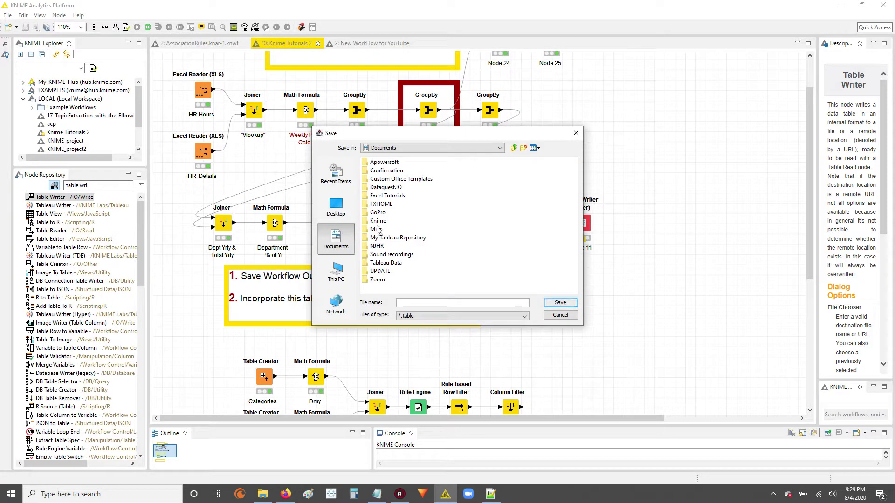
double_click(378, 220)
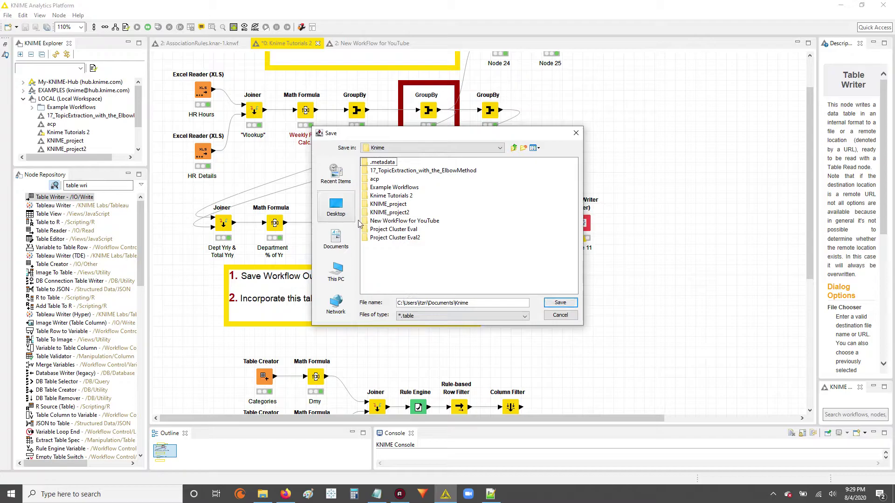
left_click(491, 303)
triple_click(491, 303)
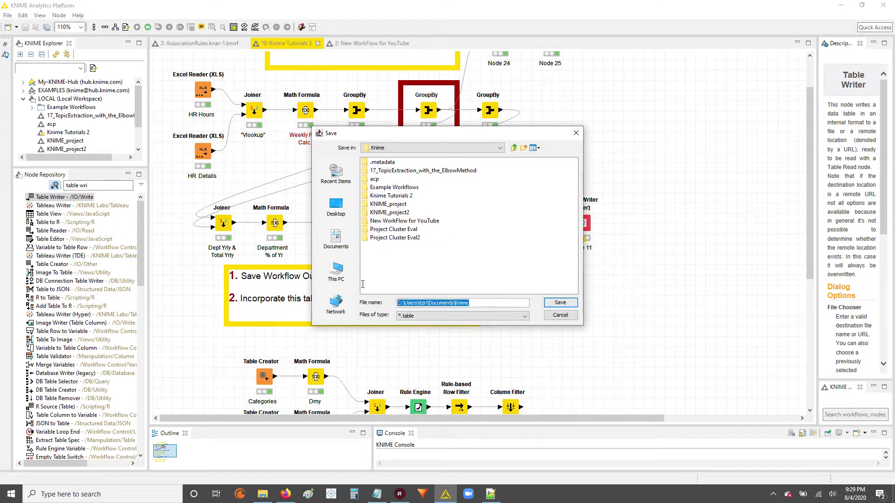
type("Out")
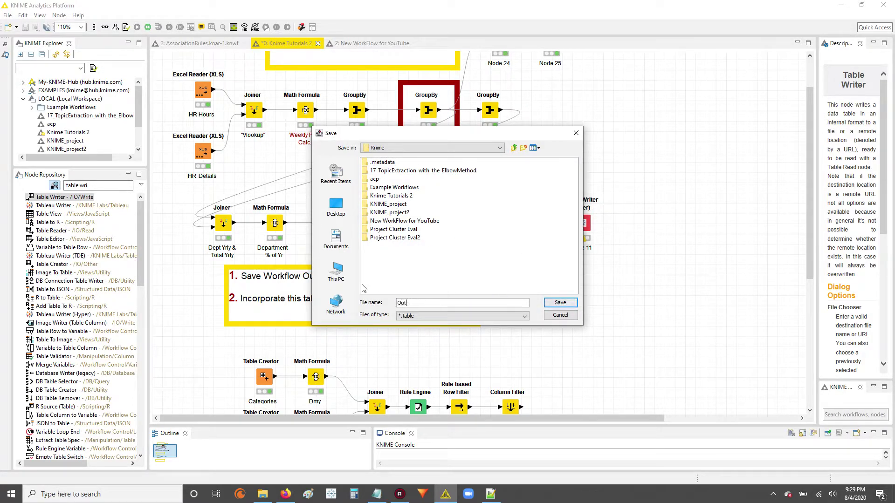
type("put example")
left_click(561, 306)
left_click(444, 305)
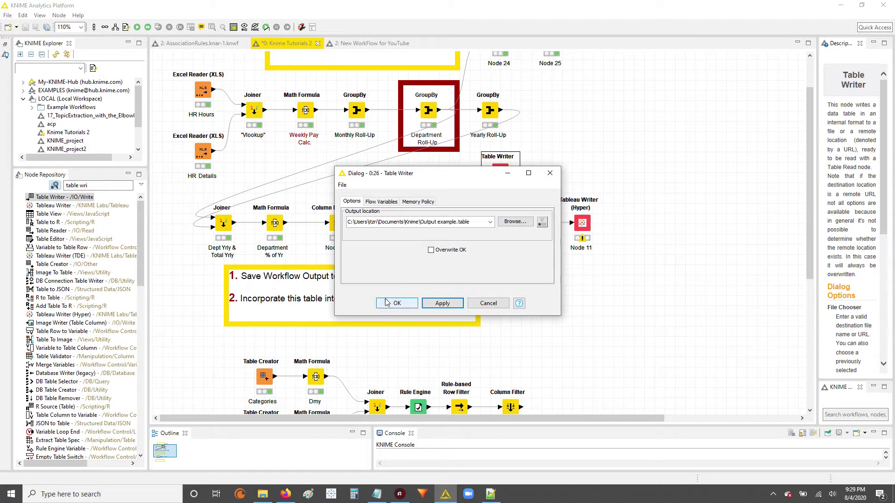
left_click(386, 304)
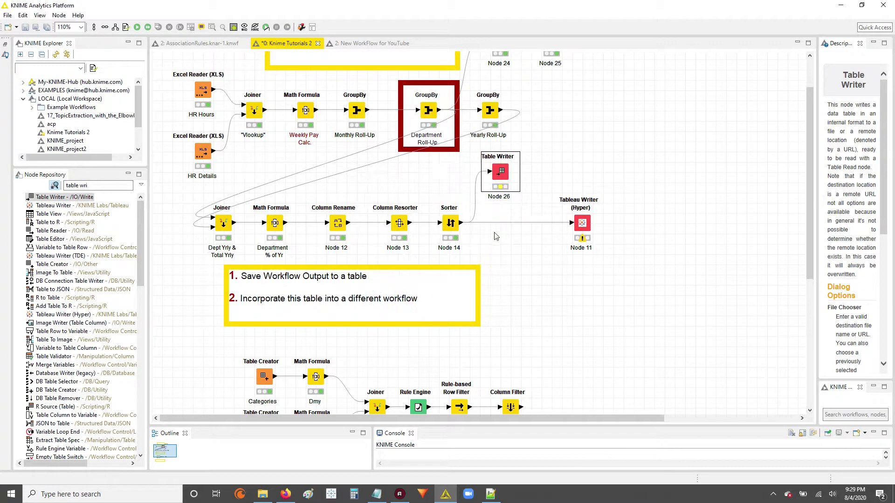
Step: Execute the Table Writer, then check and close the Sorter's 56-row, 5-column sorted table
right_click(501, 171)
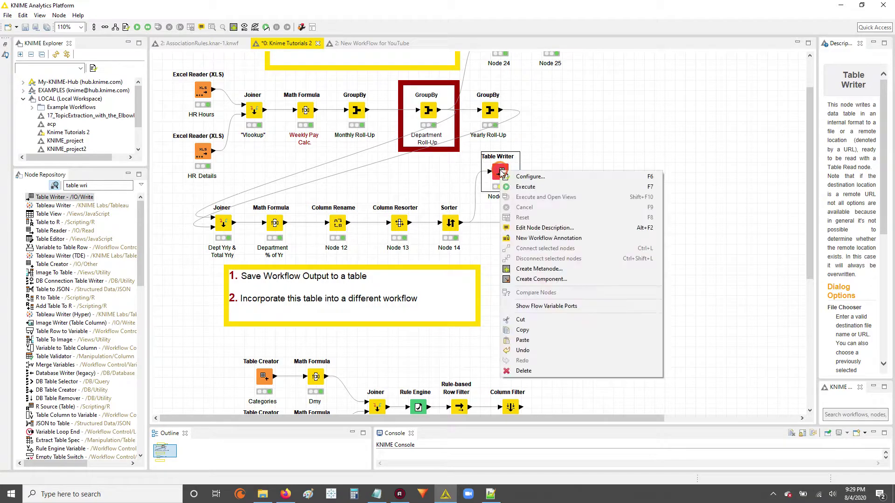
left_click(526, 187)
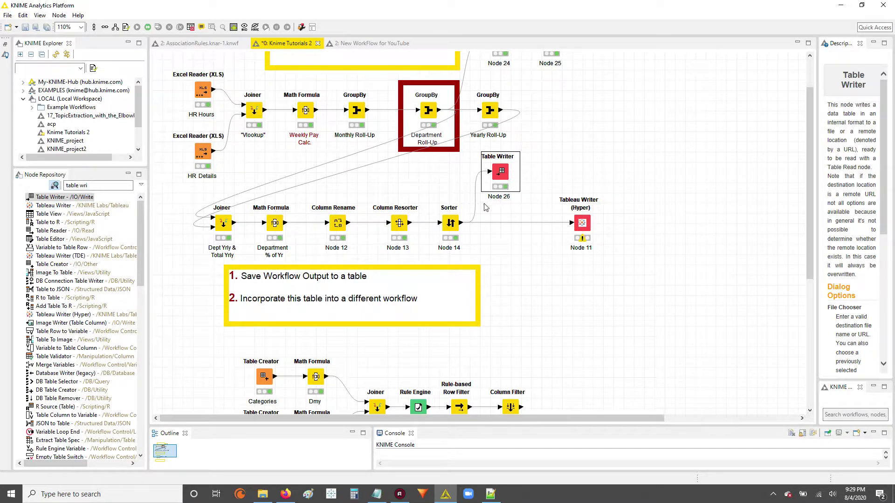
left_click(449, 223)
right_click(448, 222)
left_click(500, 435)
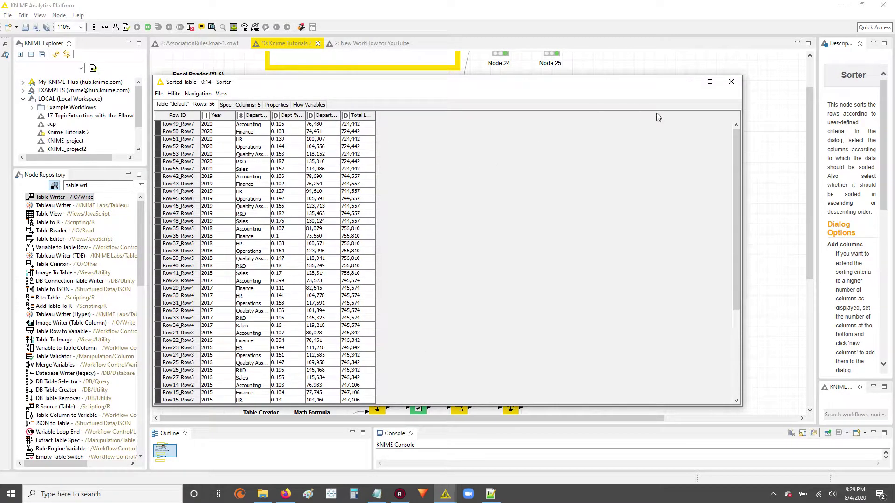
left_click(730, 81)
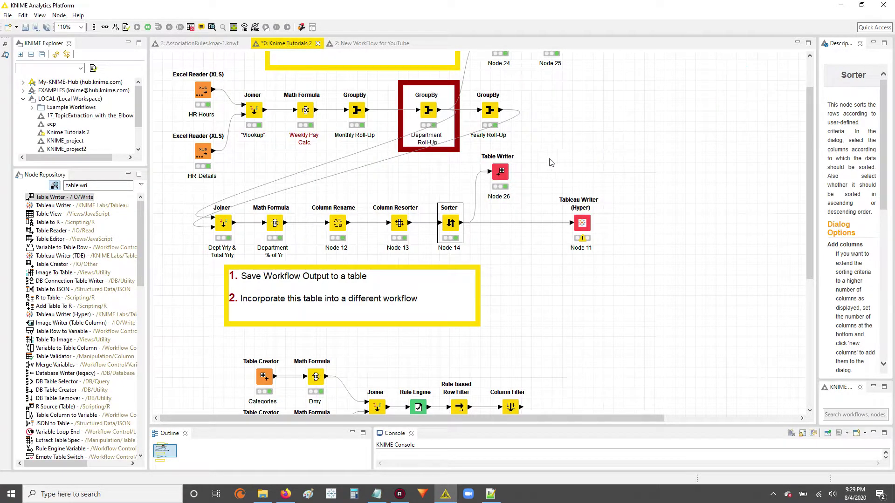
left_click(499, 171)
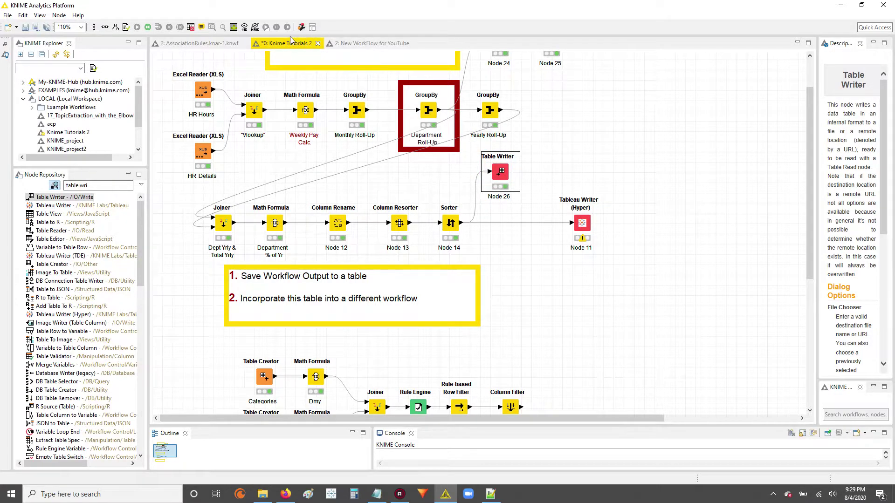
Step: In New WorkFlow for YouTube, search 'reader' and place a Table Reader node on the canvas
left_click(373, 43)
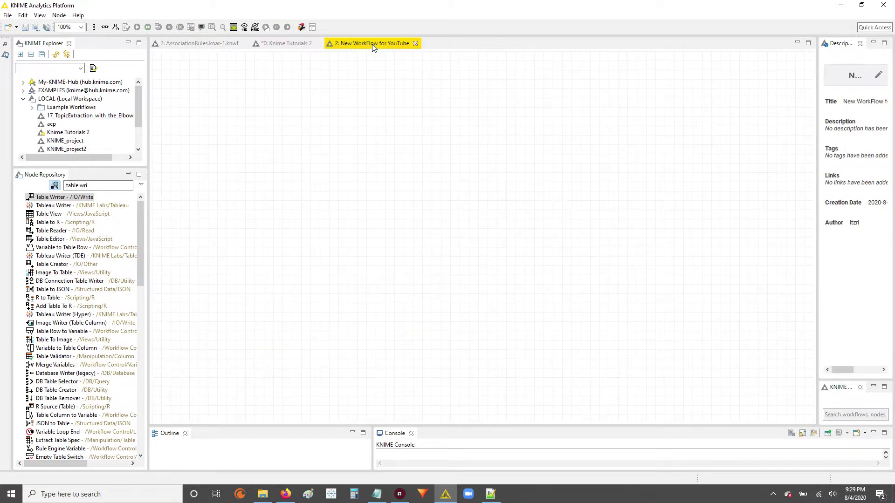
left_click(100, 186)
double_click(82, 185)
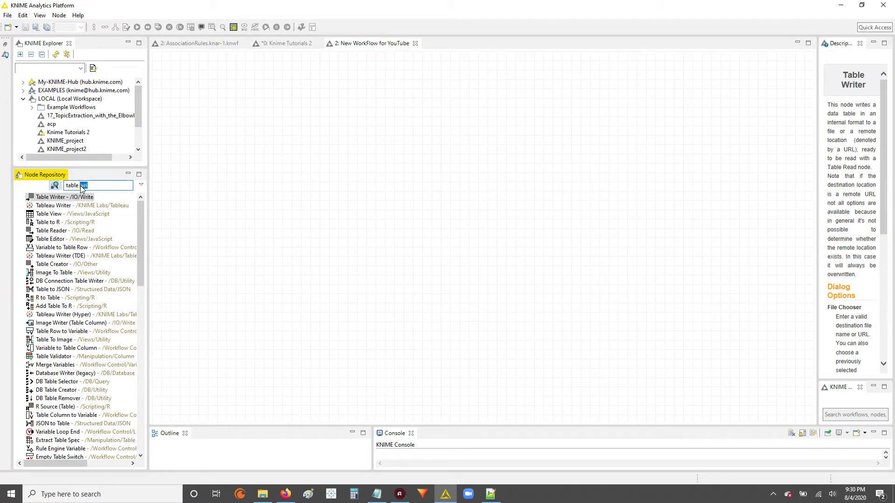
key("BackSpace")
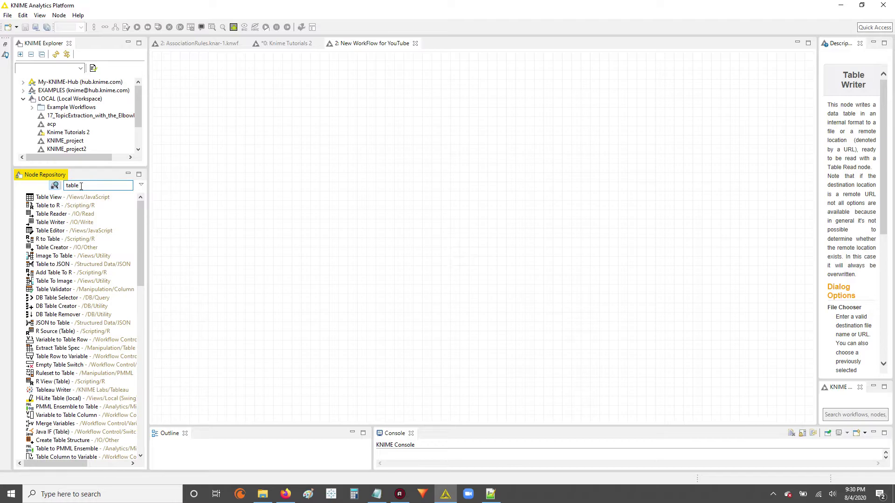
type("reader")
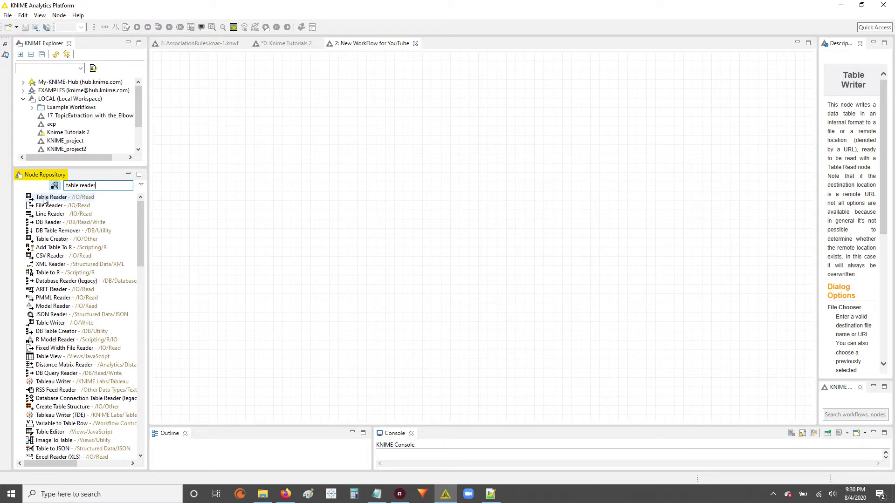
left_click_drag(44, 201, 229, 111)
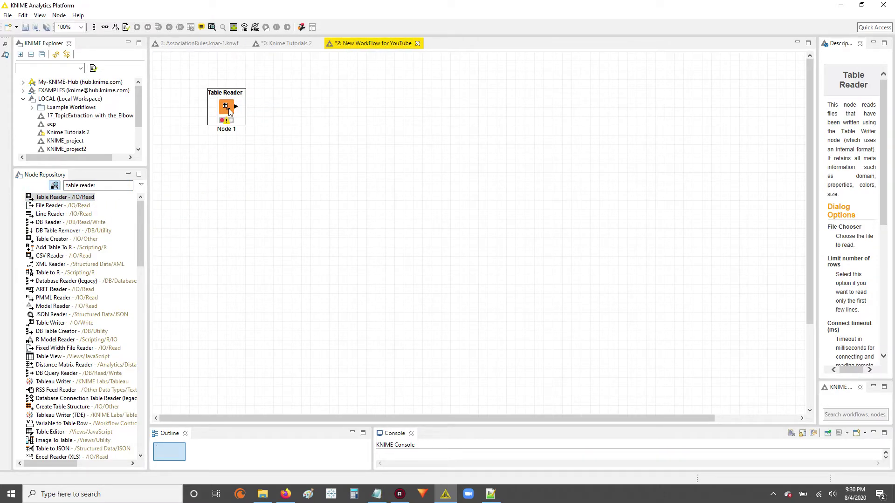
Step: Point the Table Reader at Output example.table in the Knime folder, then apply and close
double_click(229, 110)
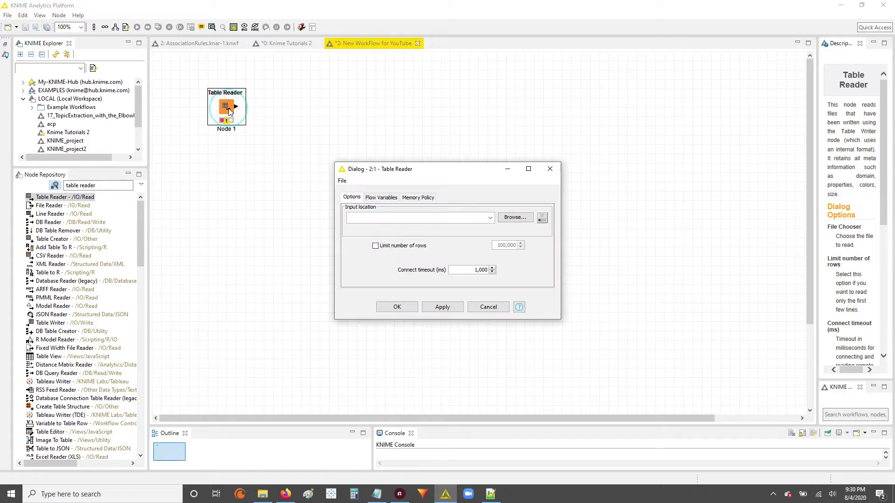
left_click(515, 218)
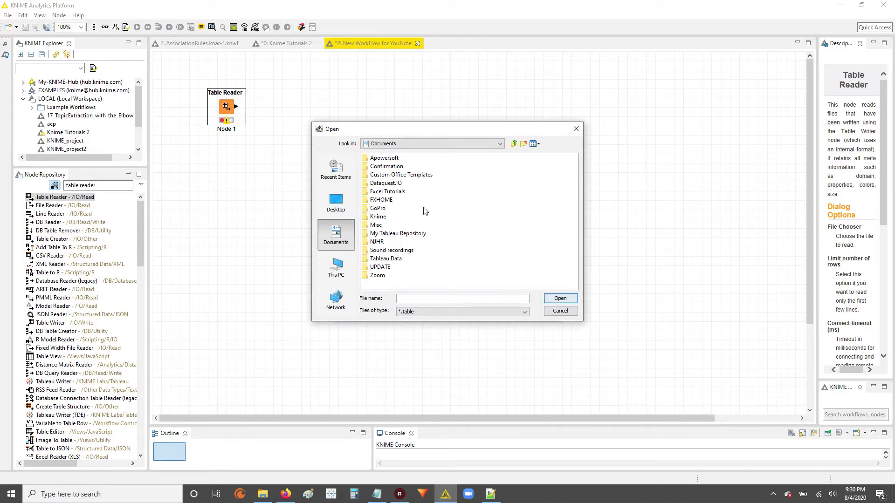
double_click(367, 217)
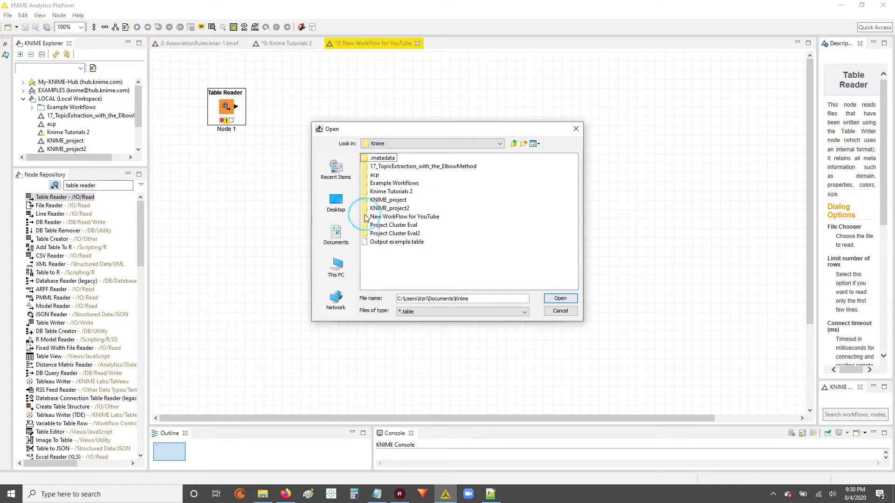
left_click(398, 243)
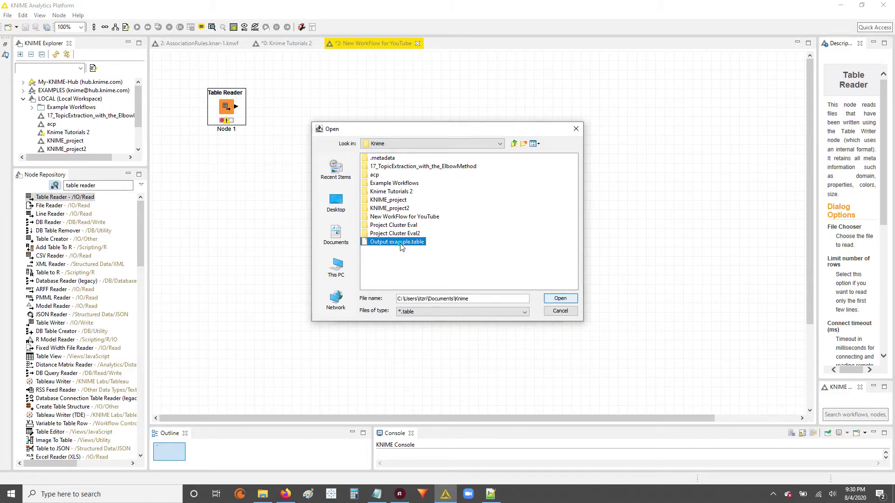
left_click(560, 298)
left_click(442, 306)
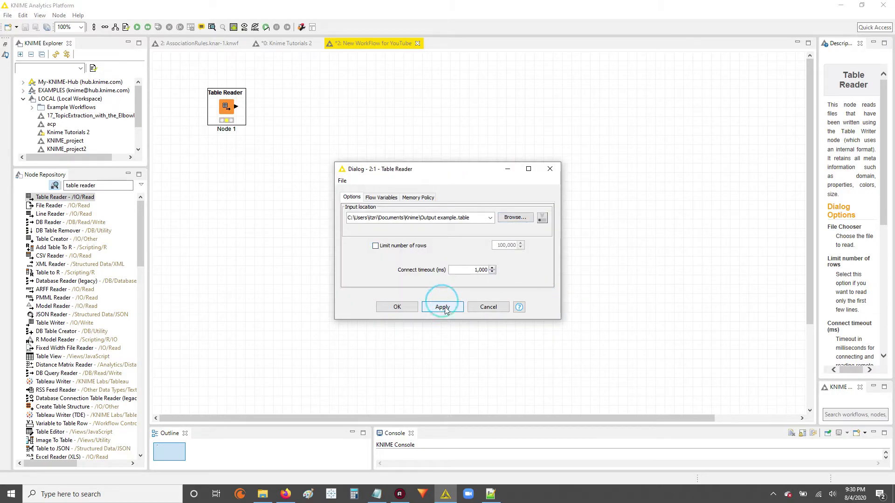
left_click(397, 307)
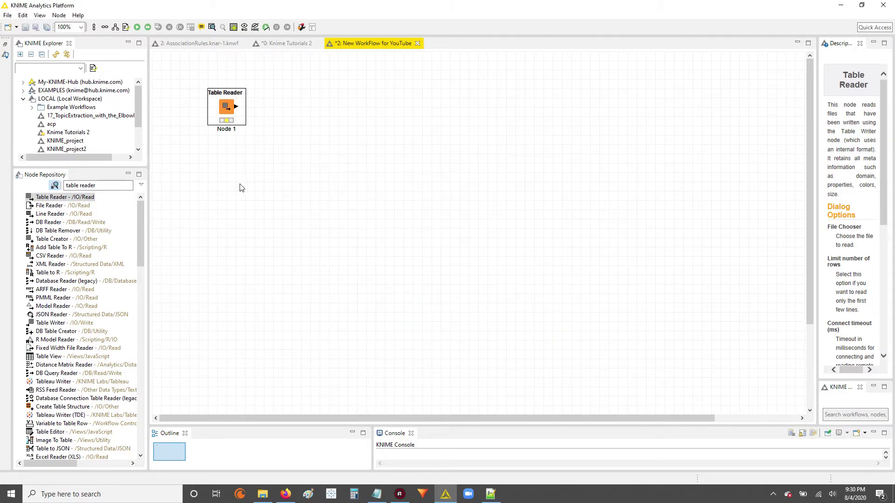
Step: Execute the Table Reader and view its 56-row, 5-column table in a narrowed window moved right
right_click(224, 113)
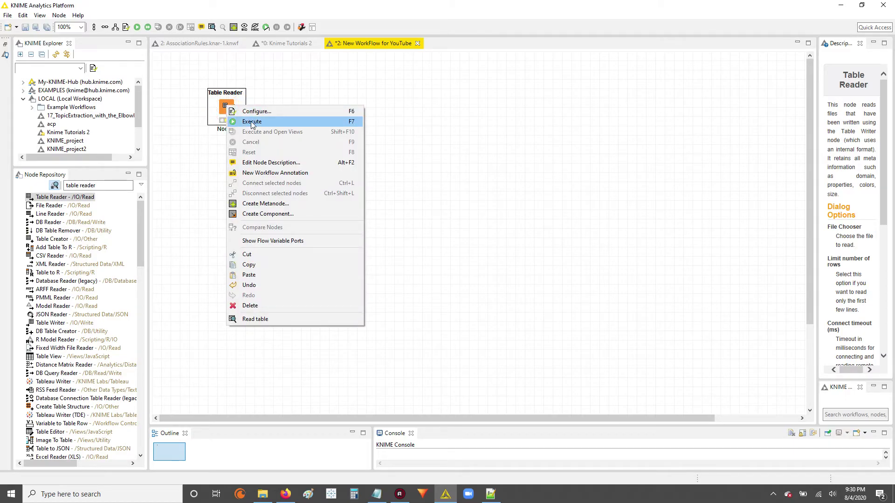
left_click(269, 125)
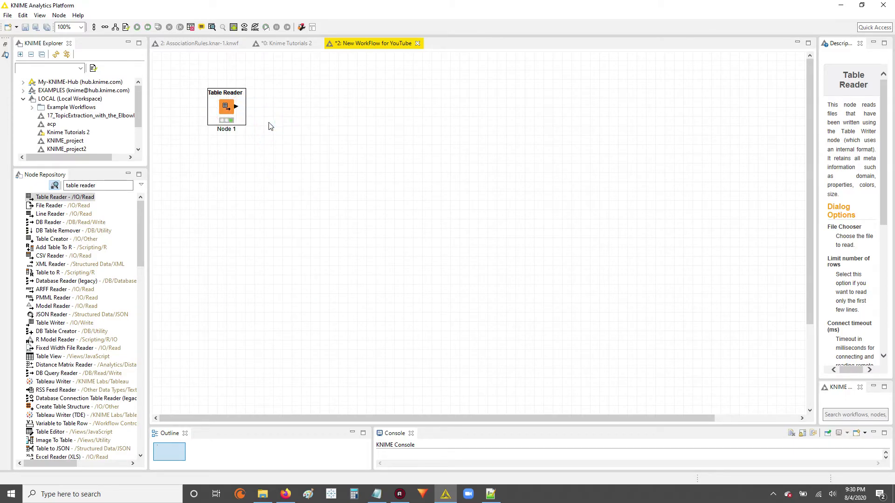
right_click(228, 107)
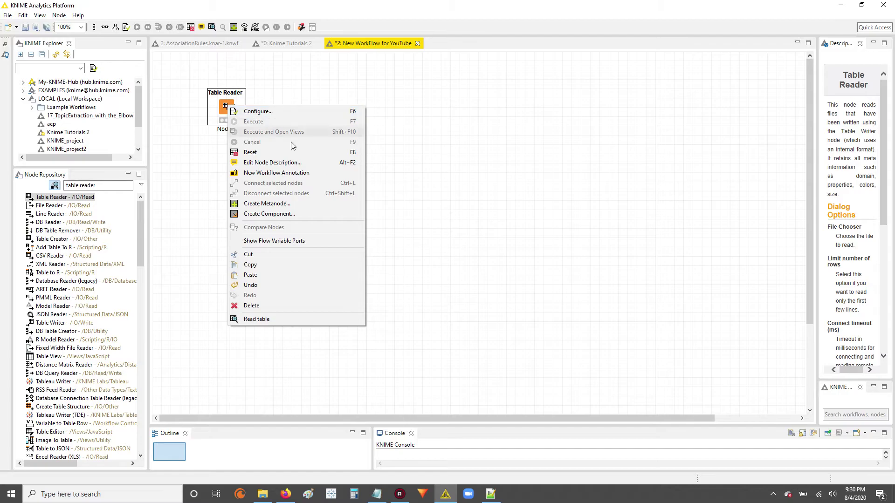
left_click(281, 320)
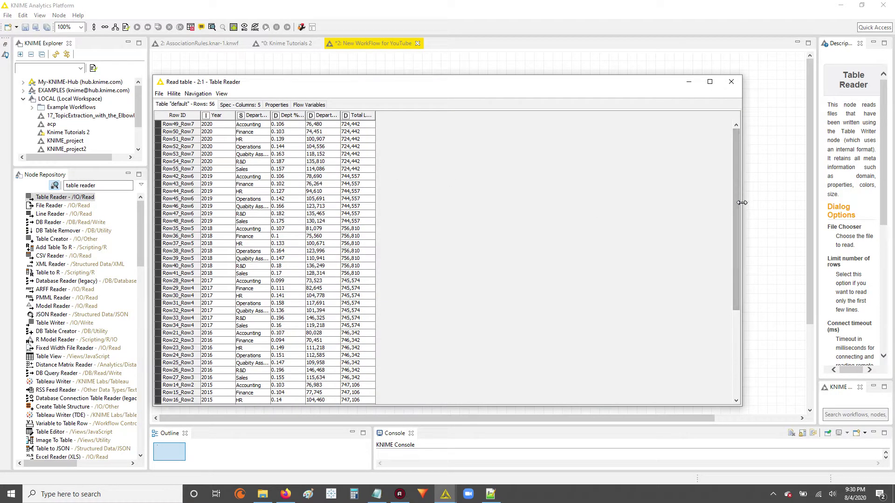
left_click_drag(741, 203, 433, 201)
left_click_drag(303, 86, 661, 109)
Step: In Knime Tutorials 2, open the Sorter's sorted table in a narrowed window
left_click(281, 43)
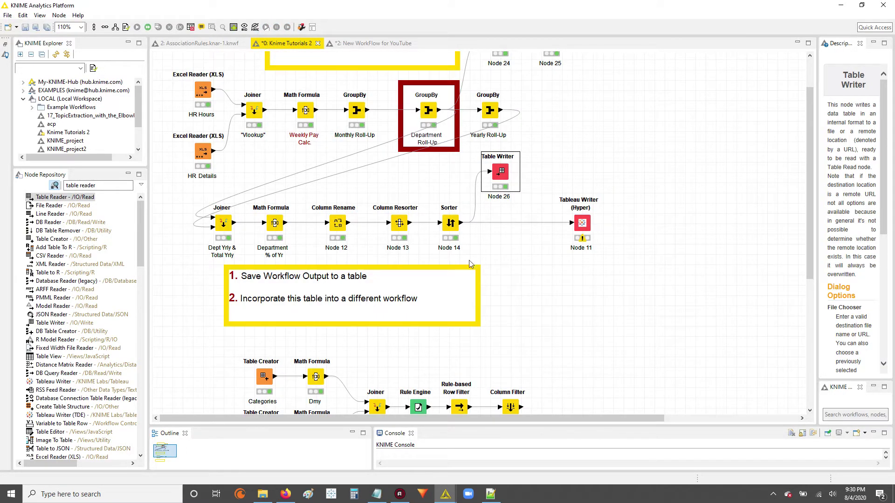
right_click(501, 174)
right_click(435, 208)
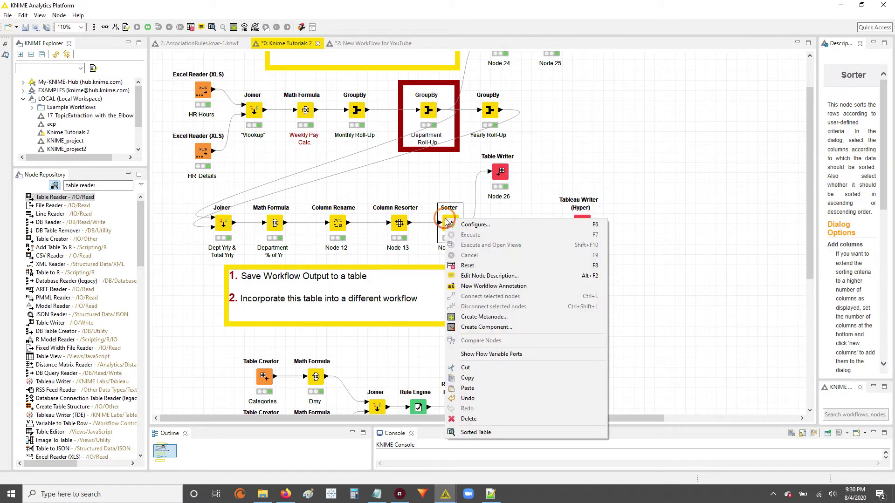
left_click(500, 434)
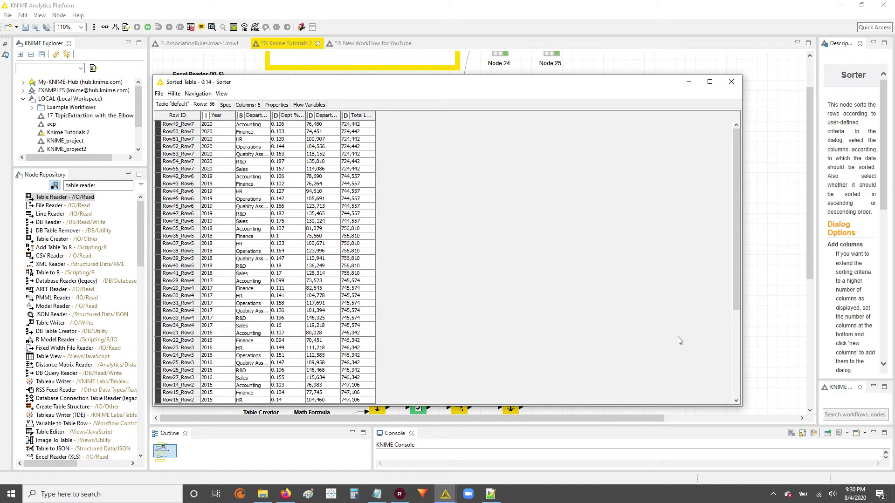
left_click_drag(741, 254, 422, 254)
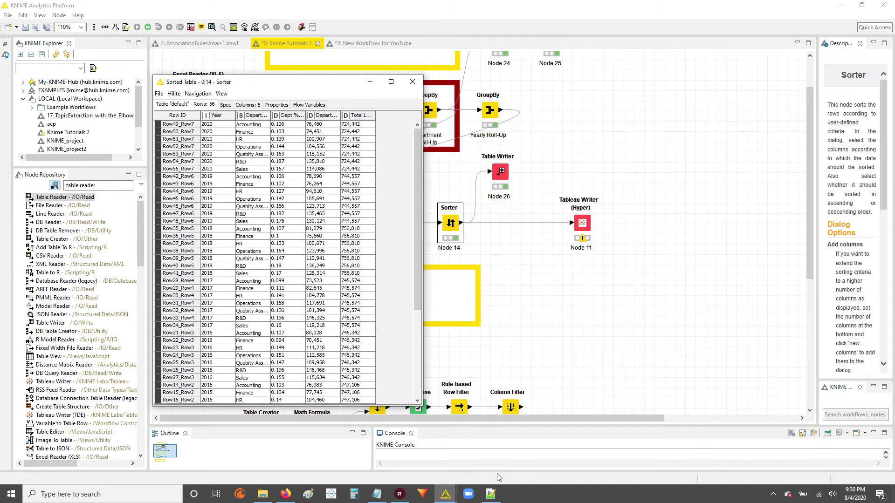
Step: Bring the loaded table forward beside it and widen the Department columns in both tables
mouse_move(449, 498)
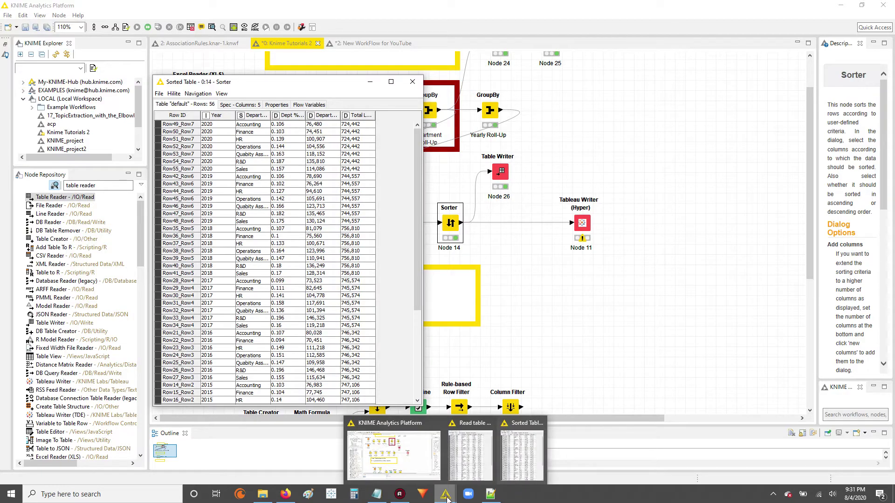
left_click(459, 468)
left_click_drag(606, 108, 538, 85)
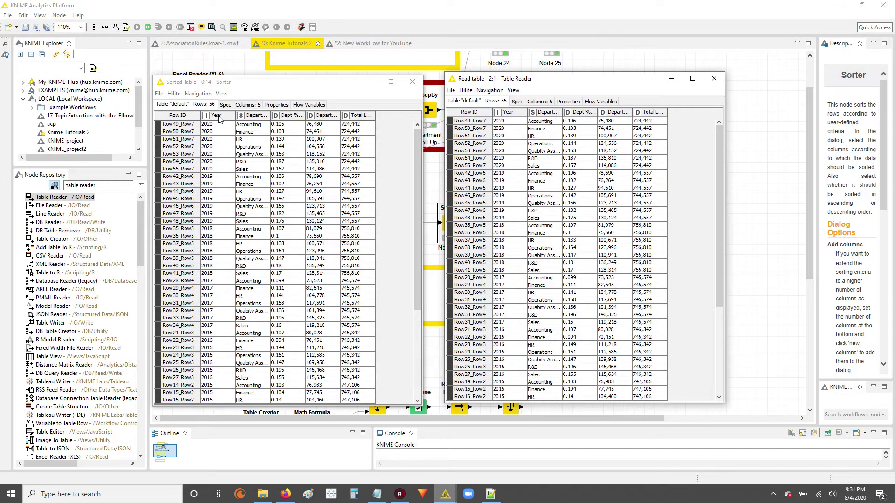
left_click_drag(271, 116, 290, 115)
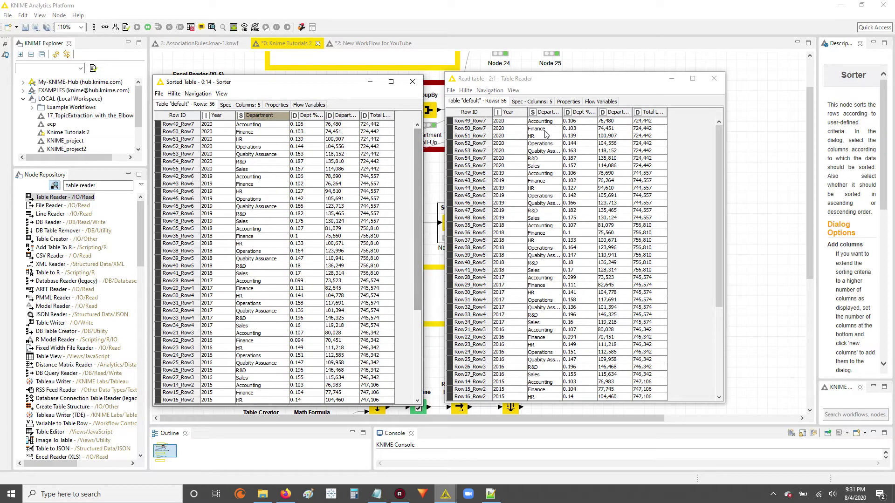
left_click_drag(563, 112, 578, 112)
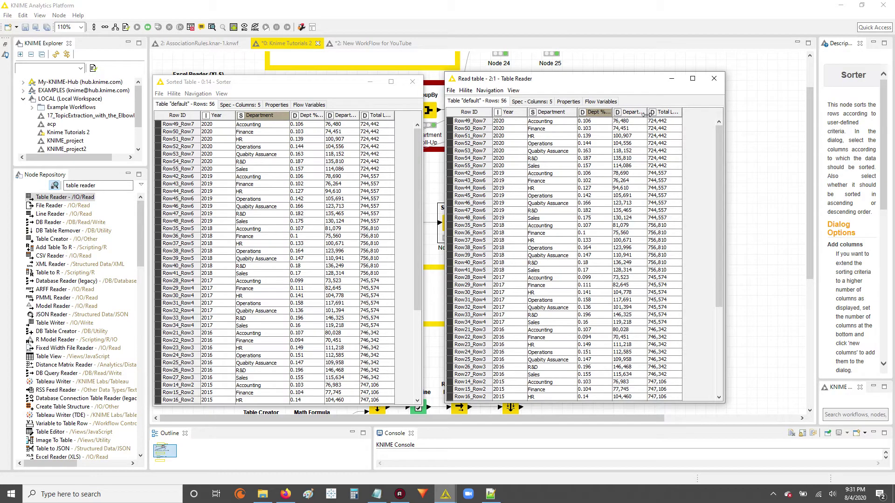
left_click_drag(647, 114, 704, 114)
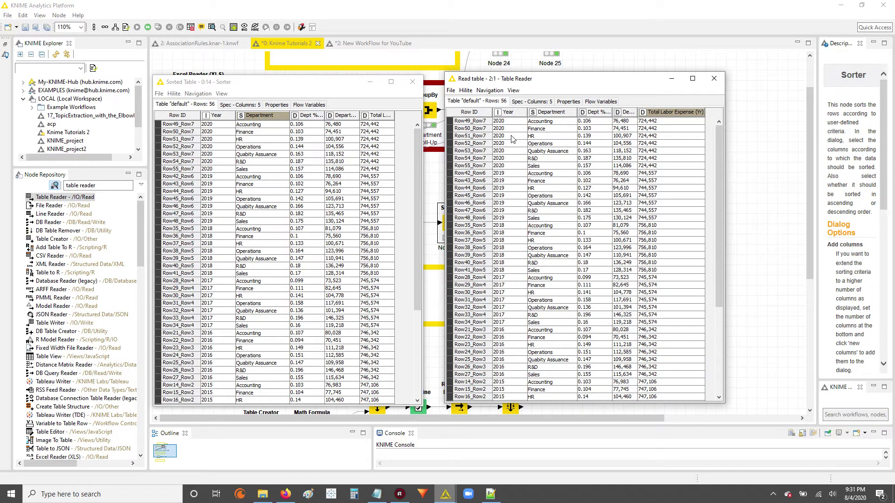